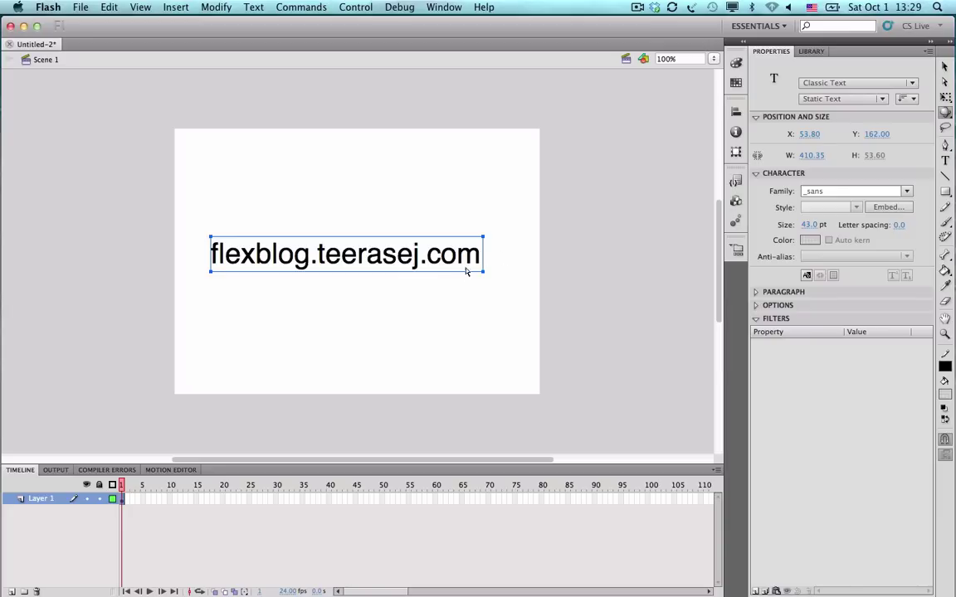
- Reselect the text and switch to the 3D Rotation Tool
left_click(514, 247)
left_click(467, 259)
left_click(947, 116)
- Convert the text into a Movie Clip symbol named MyFlexBlog
key("F8")
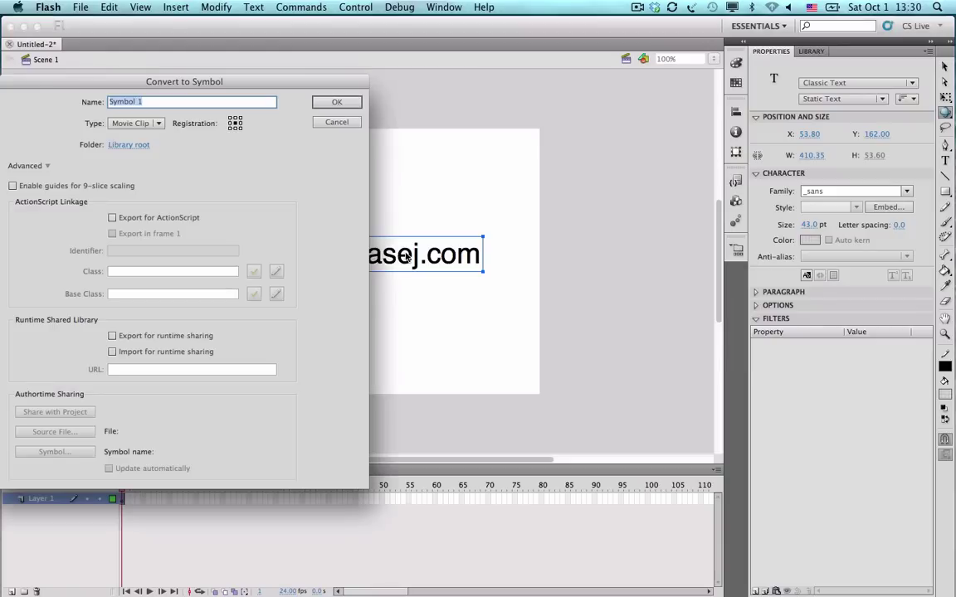
type("M")
type("yFlex")
type("Blog")
key("Return")
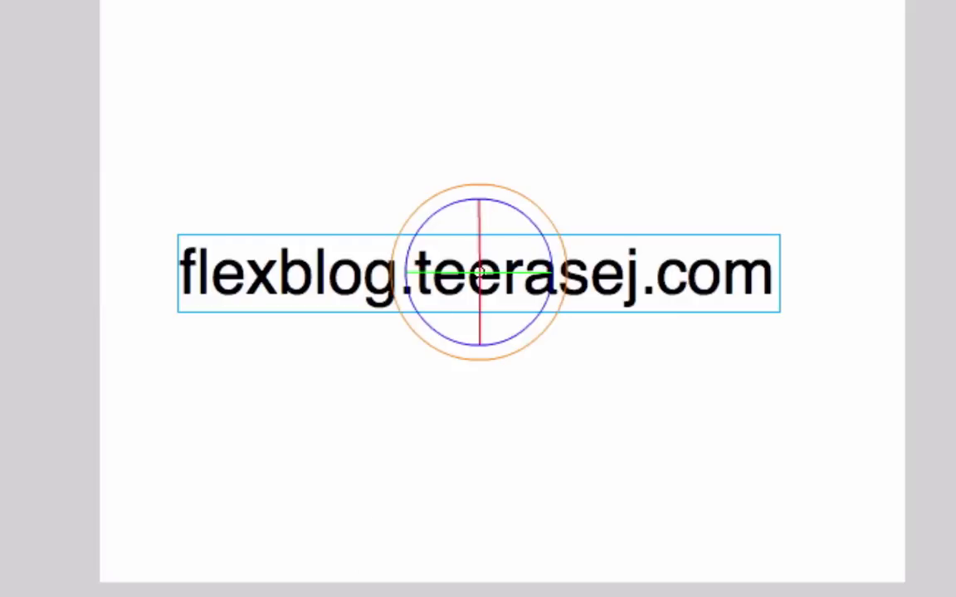
- Extend Layer 1 to 30 frames and turn them into a motion tween
key("Escape")
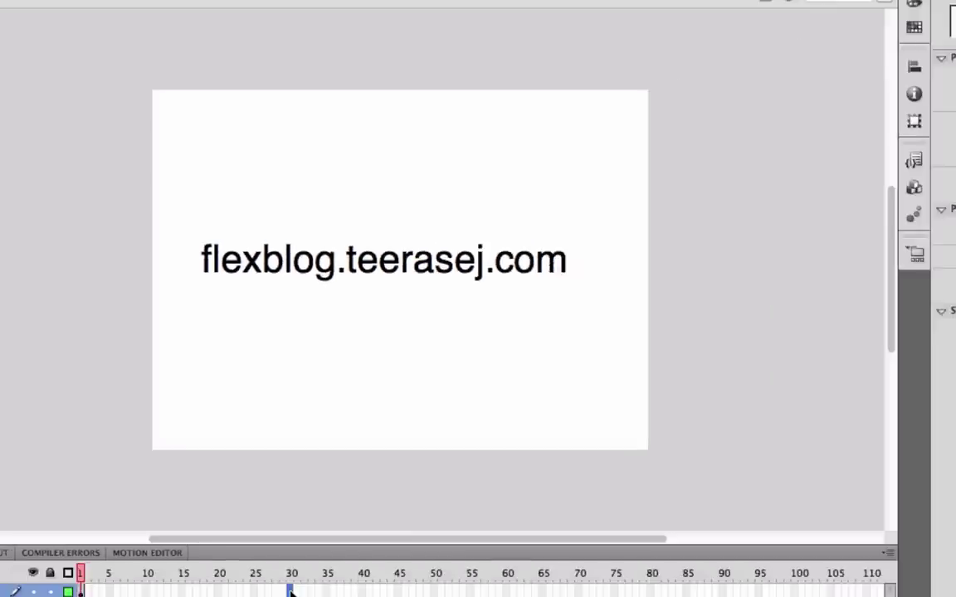
key("F5")
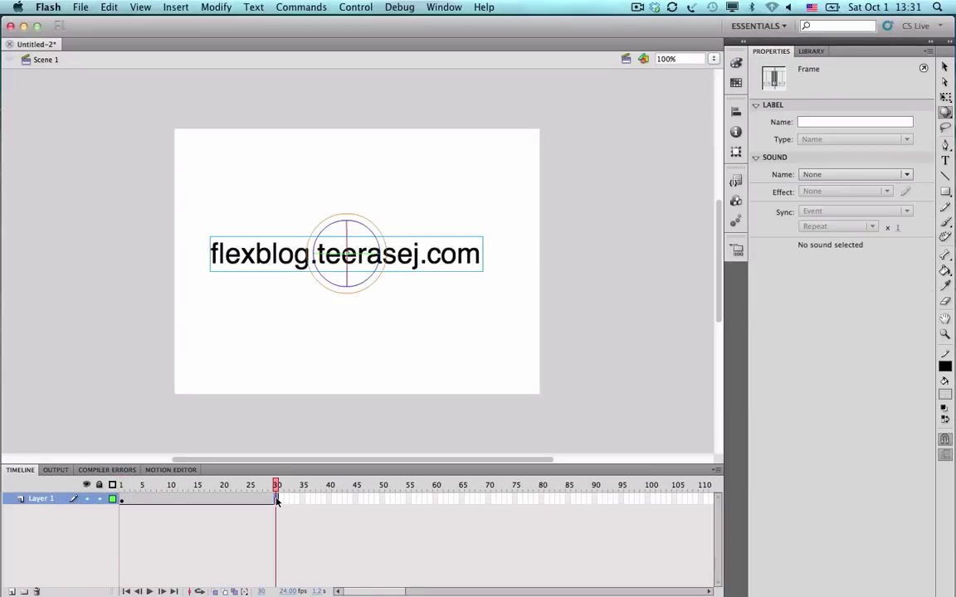
right_click(277, 501)
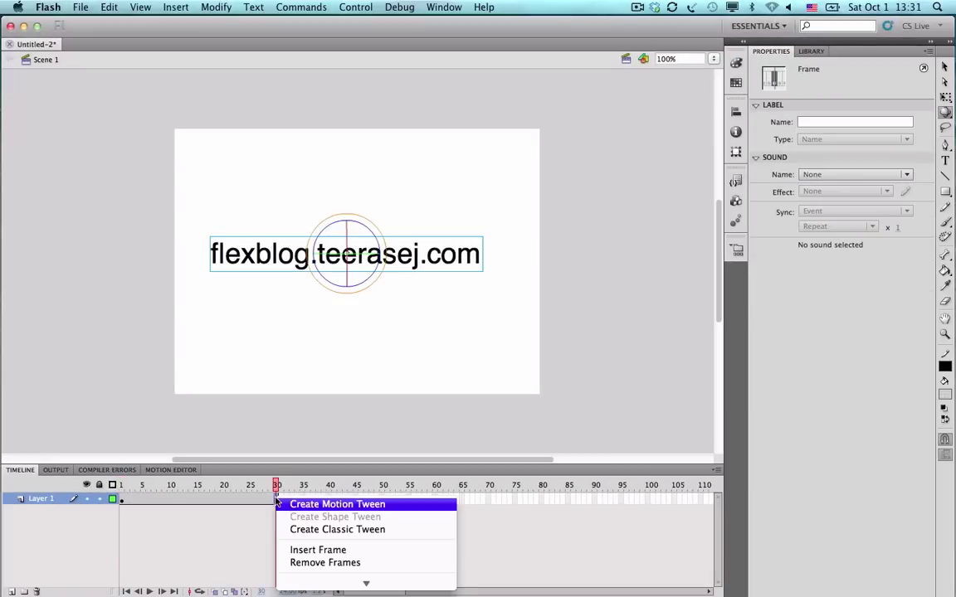
left_click(300, 505)
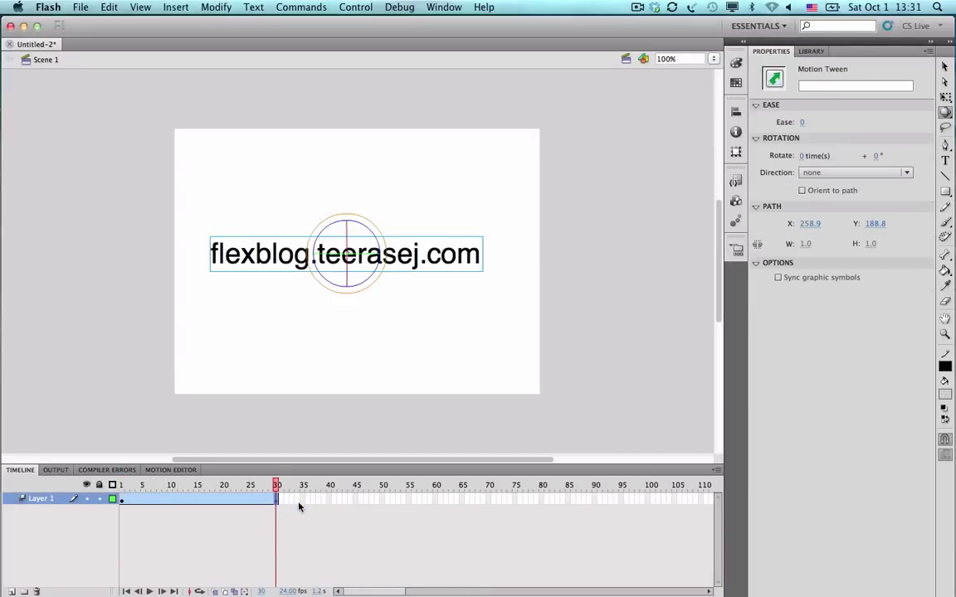
left_click(199, 487)
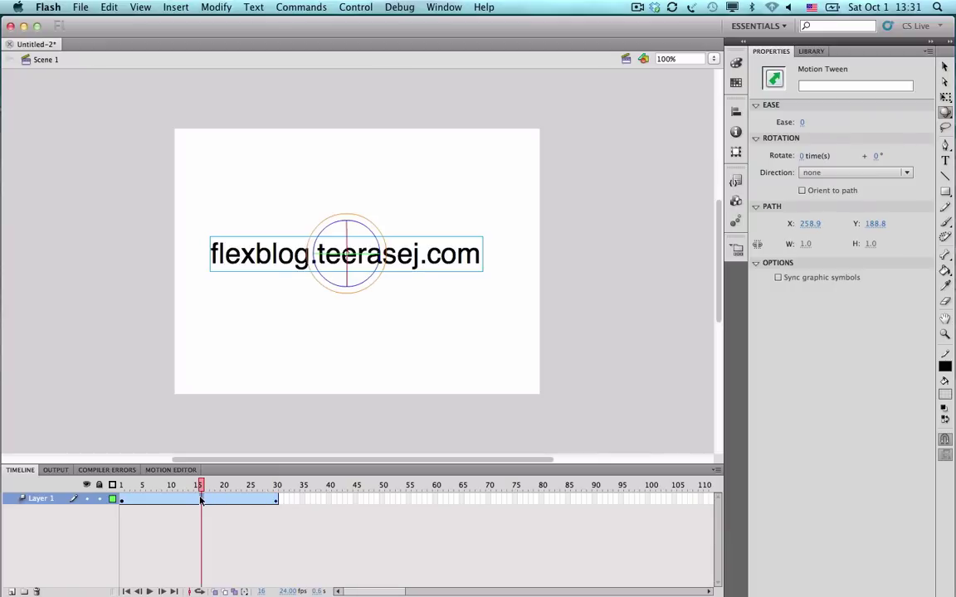
- At frame 16, flip the MyFlexBlog text around its Y axis, then preview the tween
key("super+g")
left_click(330, 258)
key("super+shift+h")
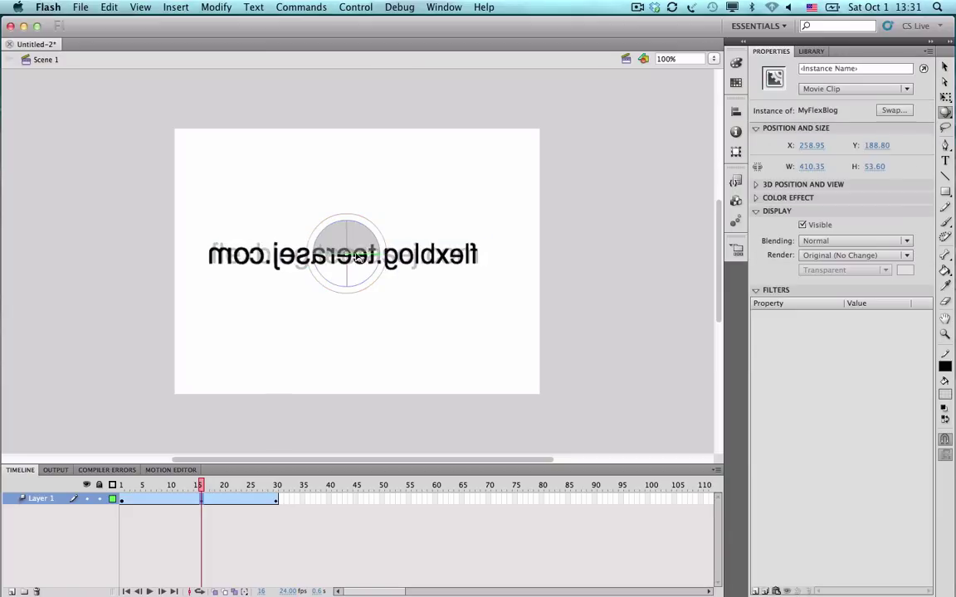
left_click_drag(372, 256, 377, 258)
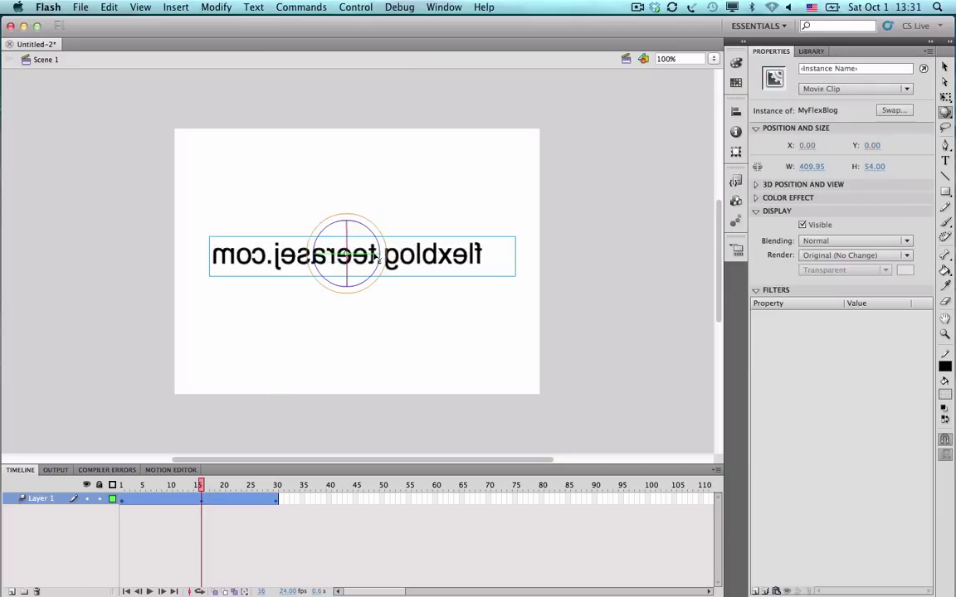
left_click(123, 485)
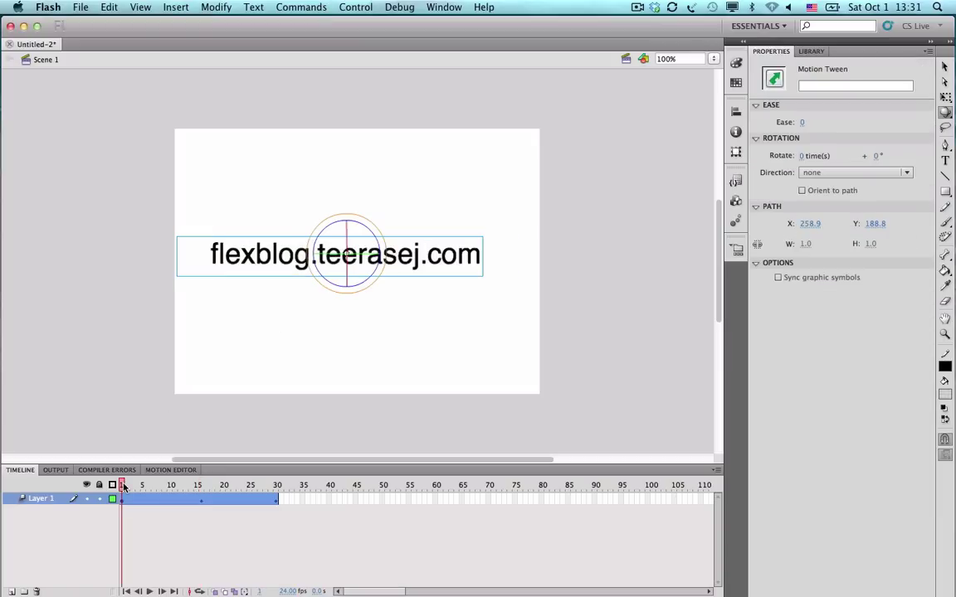
key("Return")
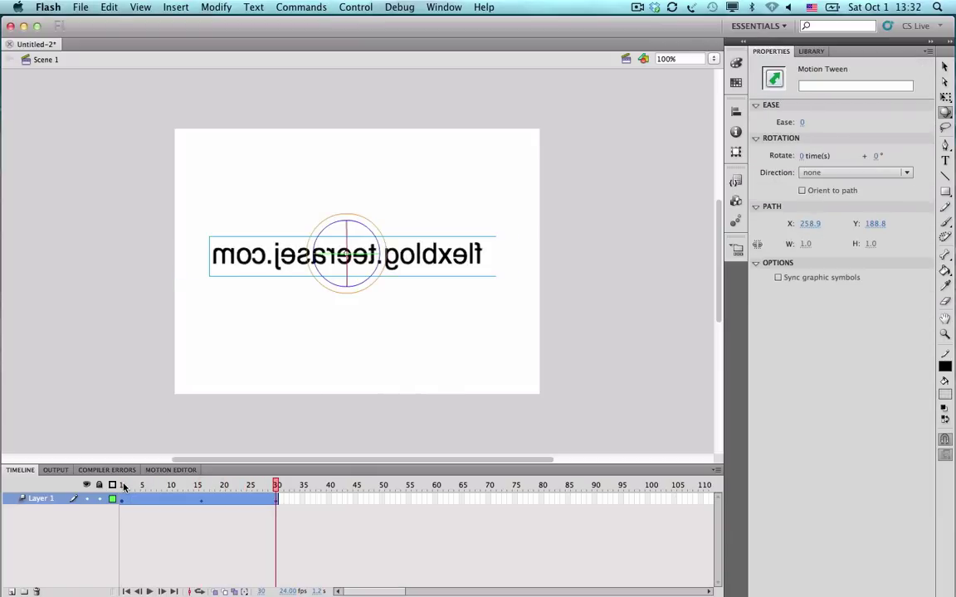
key("Return")
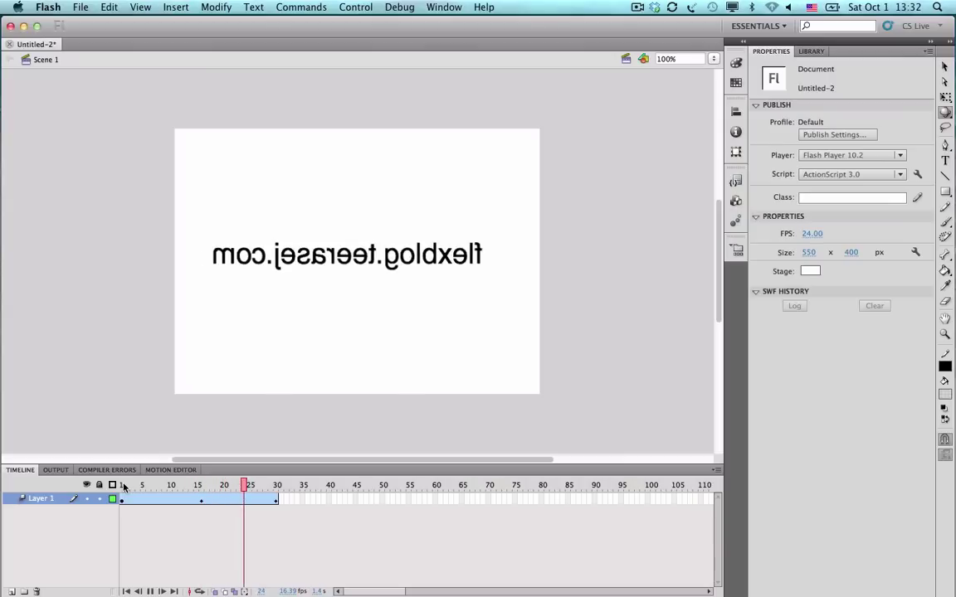